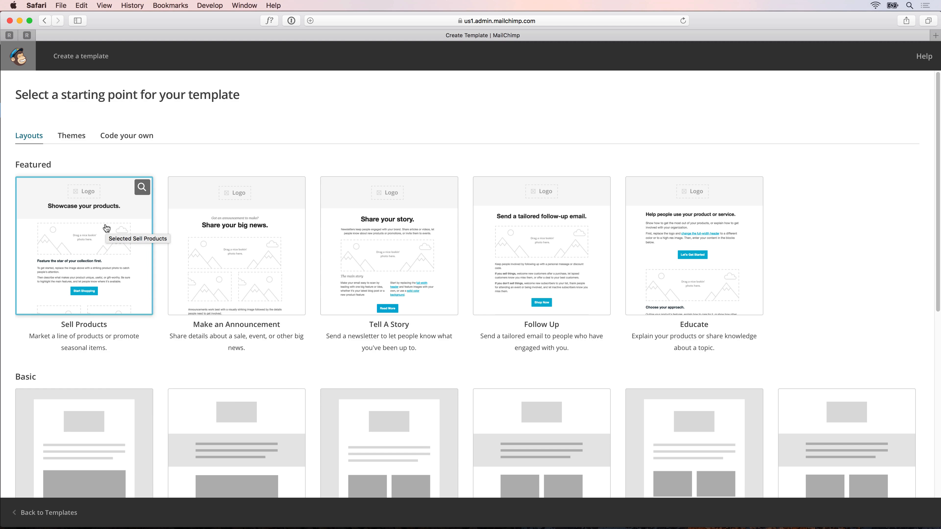
Start a new custom-coded email template using the Paste in code option.
click(126, 137)
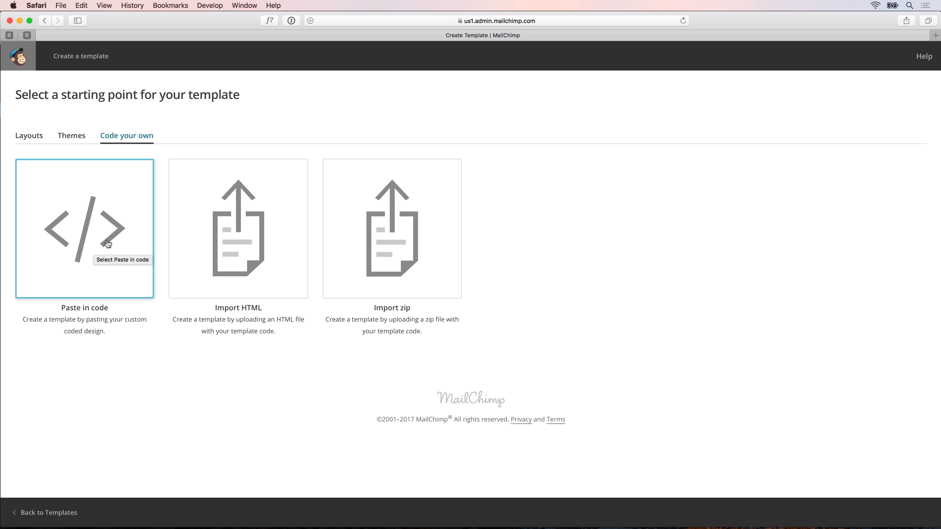
click(88, 241)
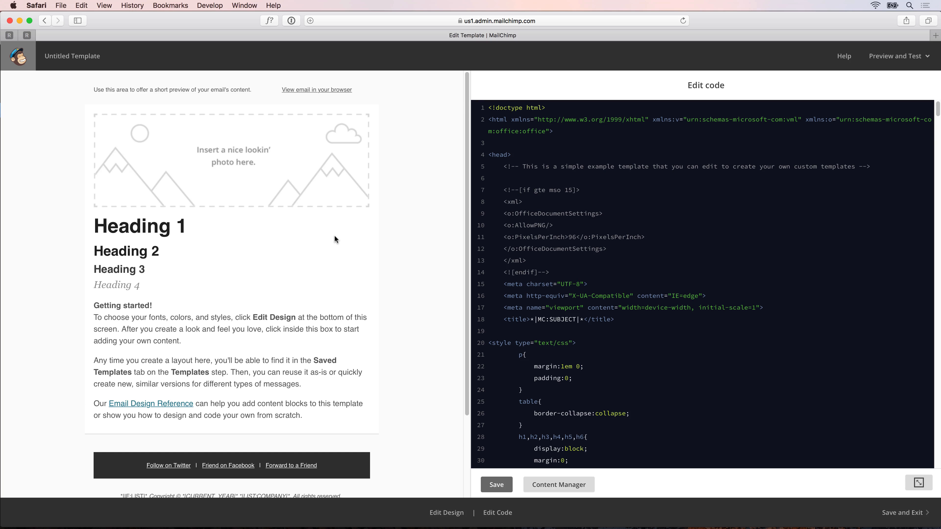
Switch to RapidWeaver, preview the Notification page and view its HTML source.
key(super+Tab)
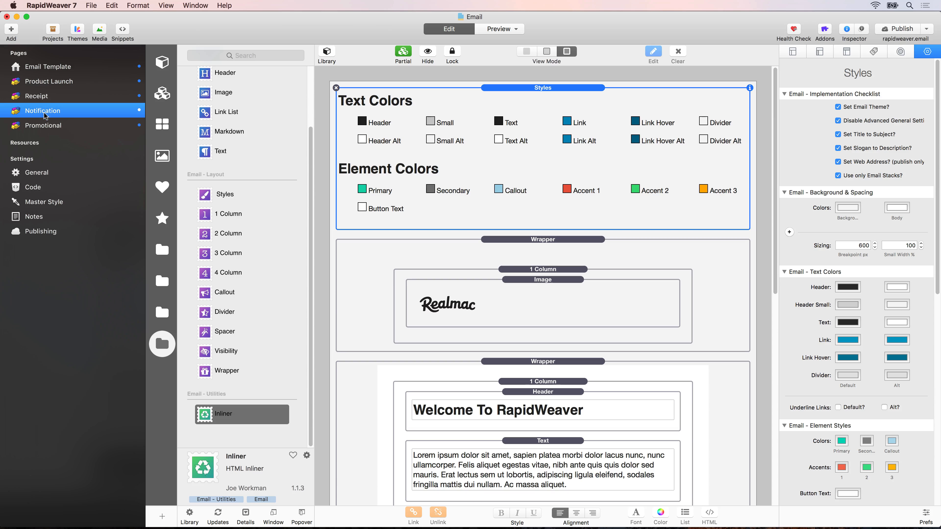
click(503, 29)
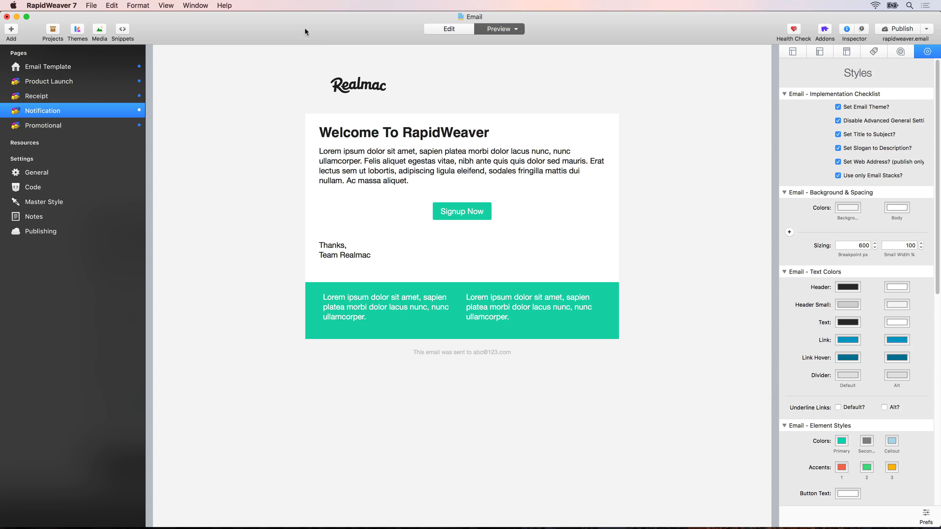
click(177, 4)
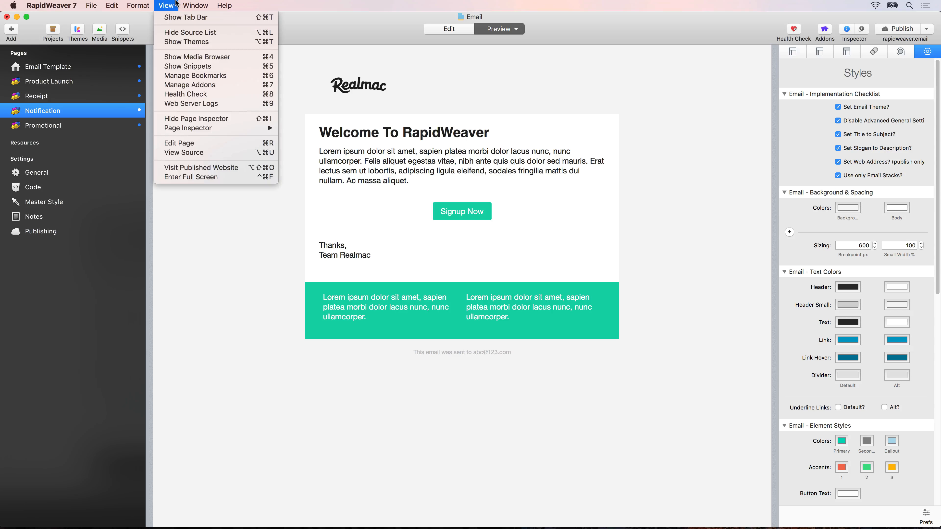
click(186, 152)
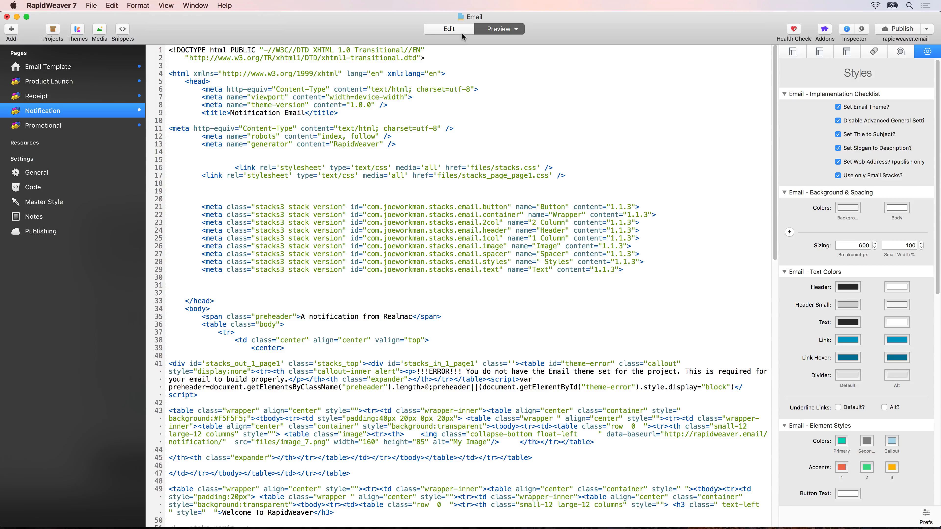
Add the Inliner stack between the Styles stack and the first Wrapper of the Notification page, and preview the page.
click(456, 29)
drag(209, 415, 420, 244)
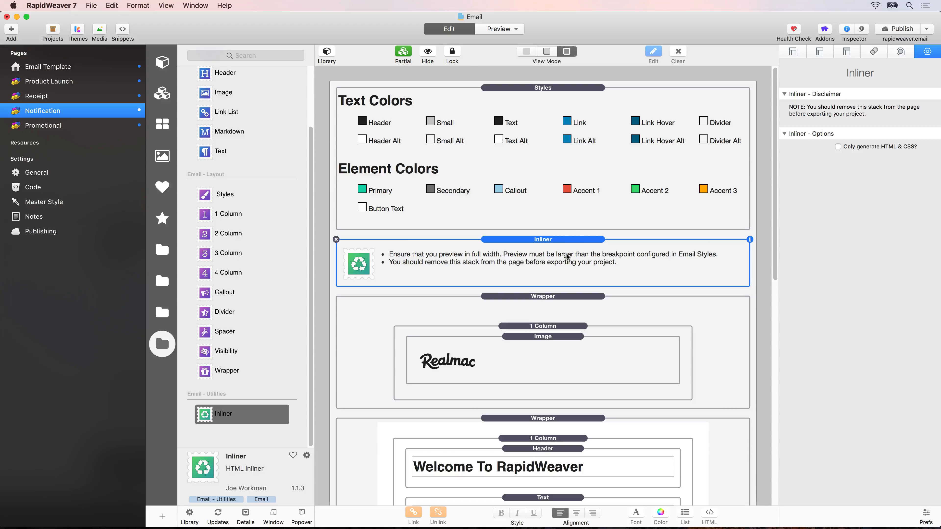
click(502, 29)
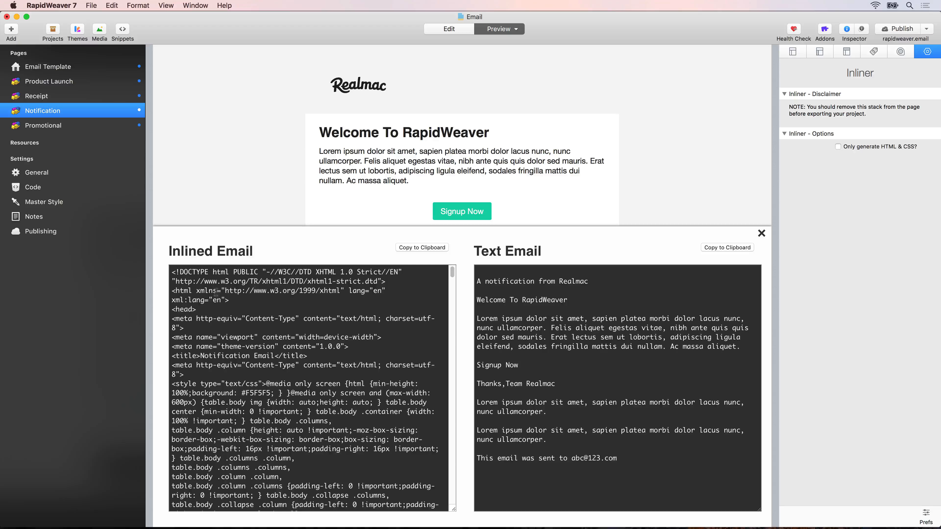
Look through the generated Inlined Email code and copy it to the clipboard.
drag(173, 251, 254, 251)
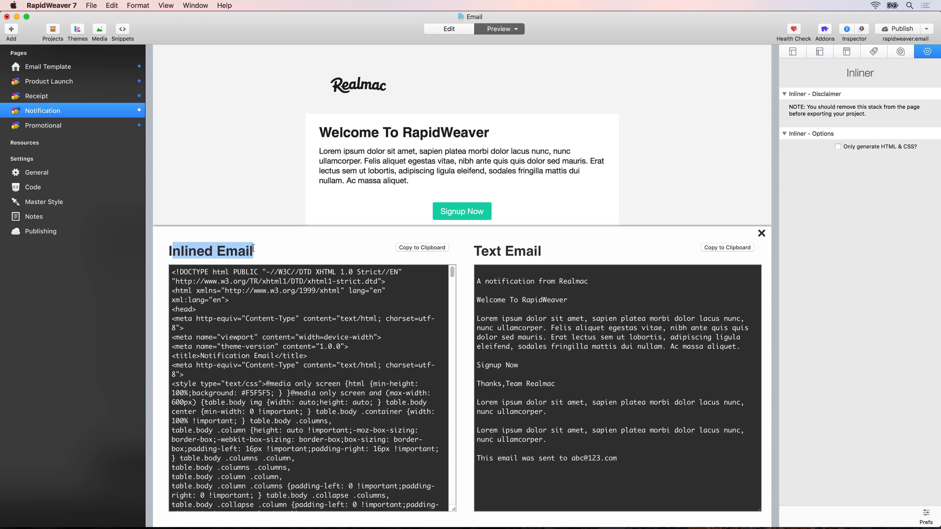
click(205, 281)
scroll(308, 359, down, 15)
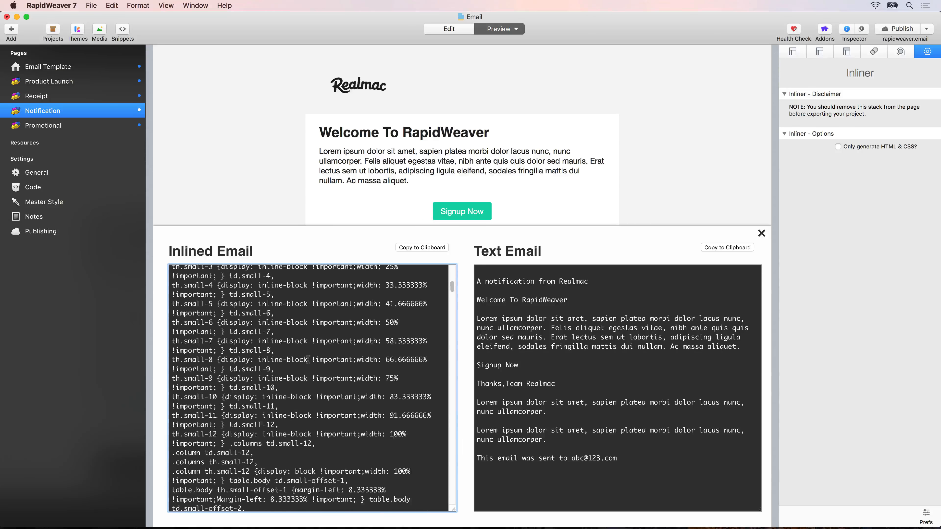
scroll(308, 358, down, 5)
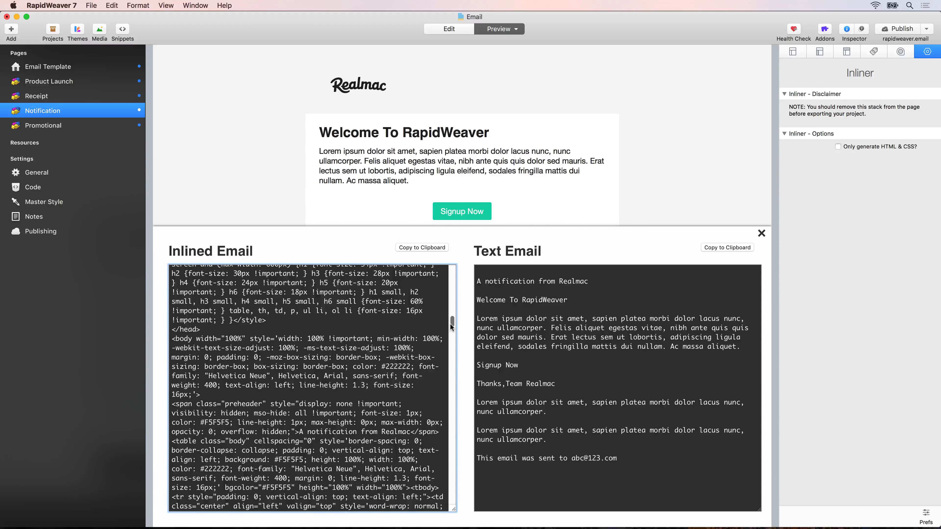
scroll(452, 448, down, 10)
scroll(452, 448, up, 20)
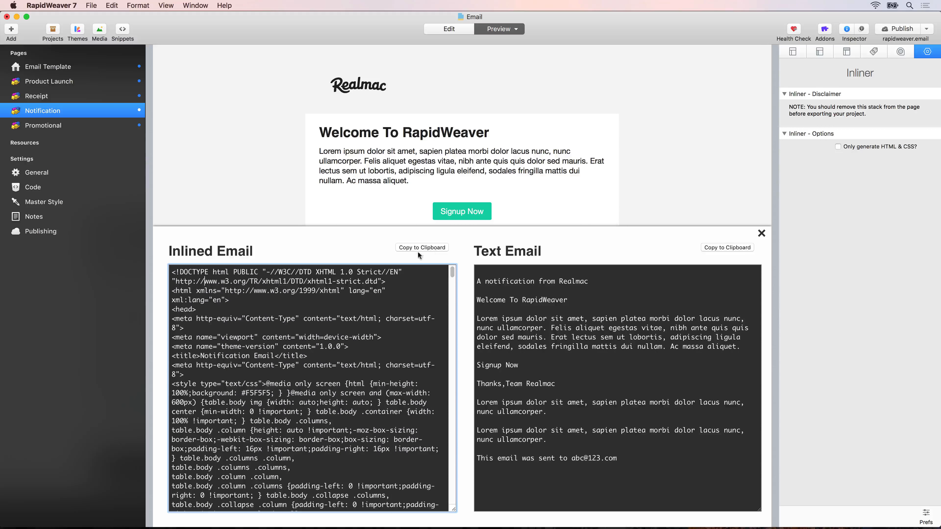
click(431, 245)
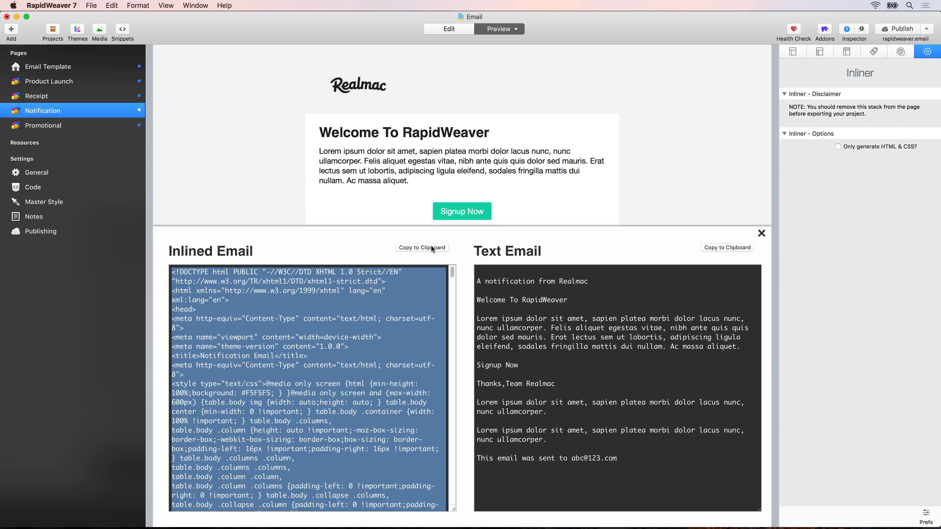
Switch to Safari, replace all the sample code in the MailChimp template with the copied inlined code, and save it.
key(super+Tab)
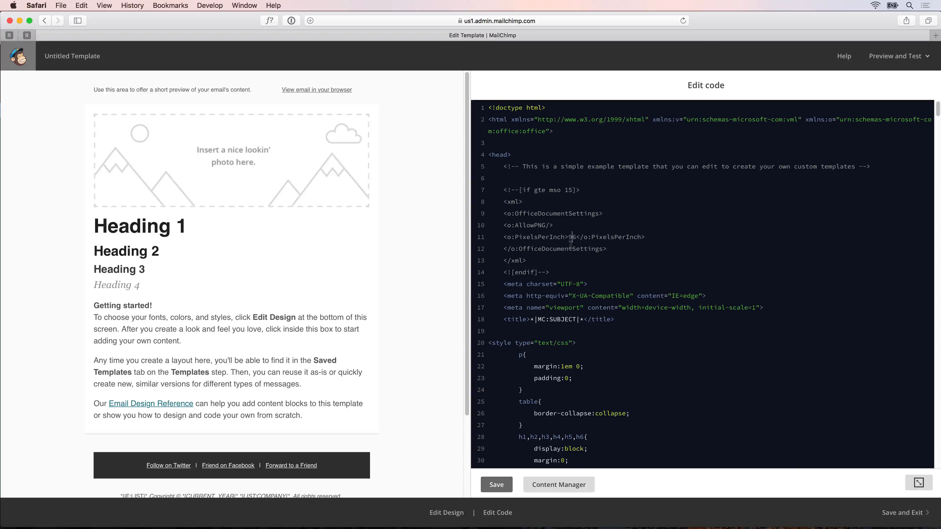
key(super+a)
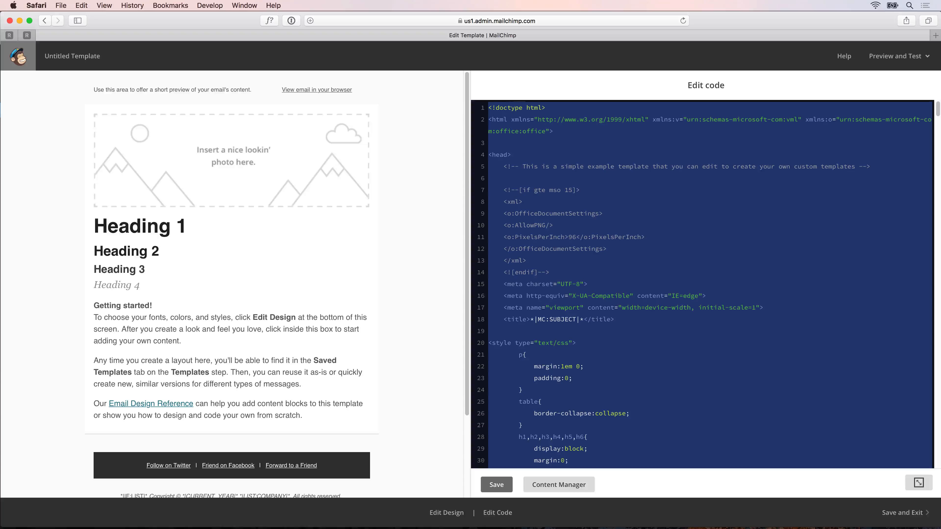
key(super+v)
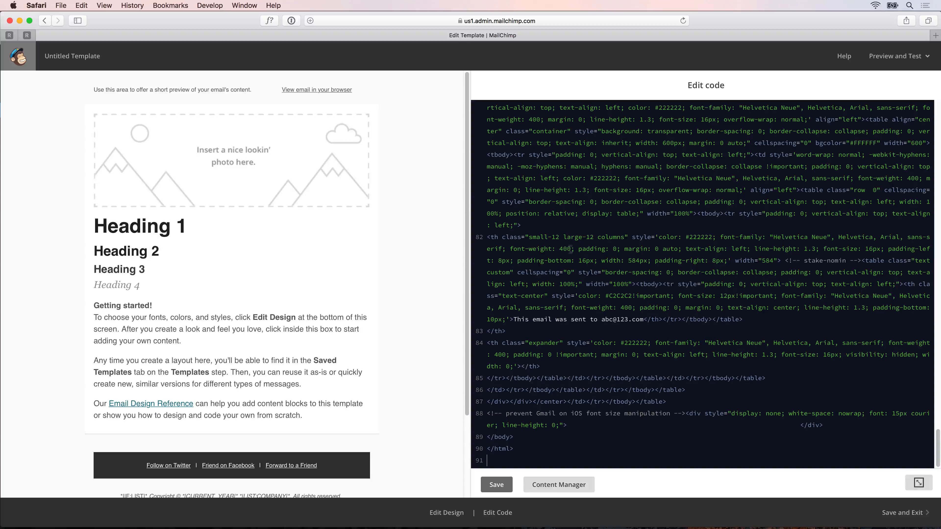
click(499, 490)
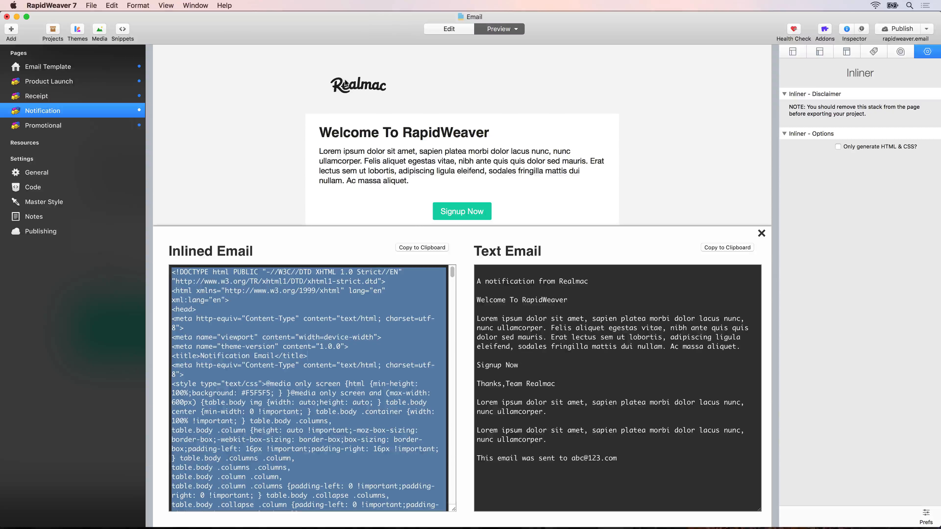
Switch to RapidWeaver and check the web address in the General settings and the Notification page's Styles implementation checklist.
key(super+Tab)
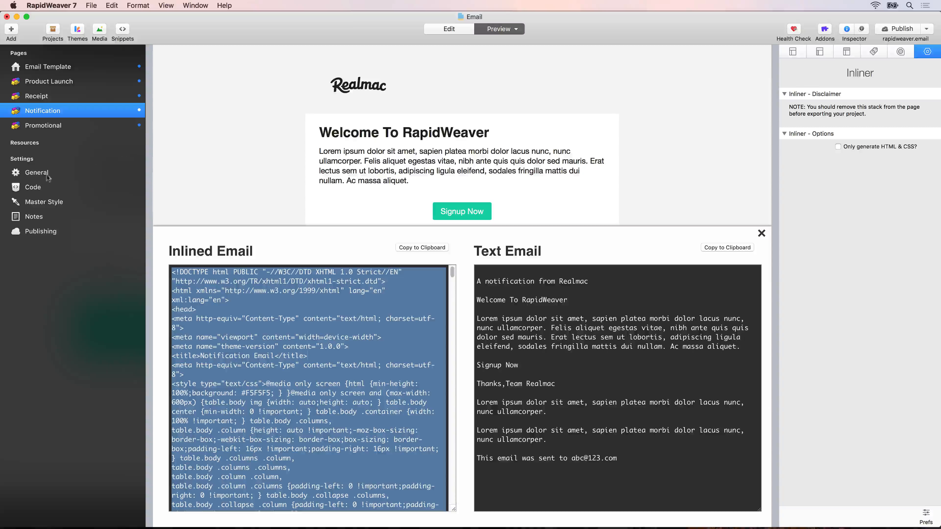
click(33, 175)
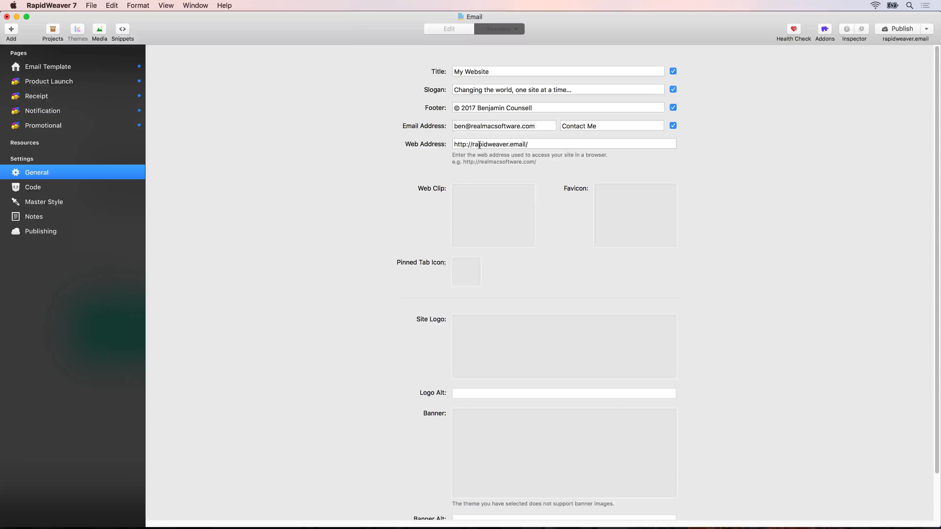
click(67, 109)
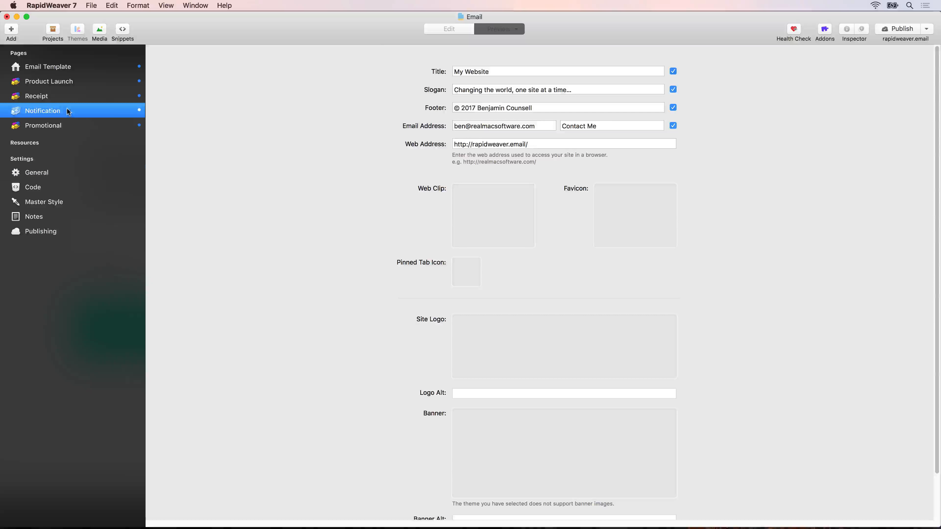
click(465, 29)
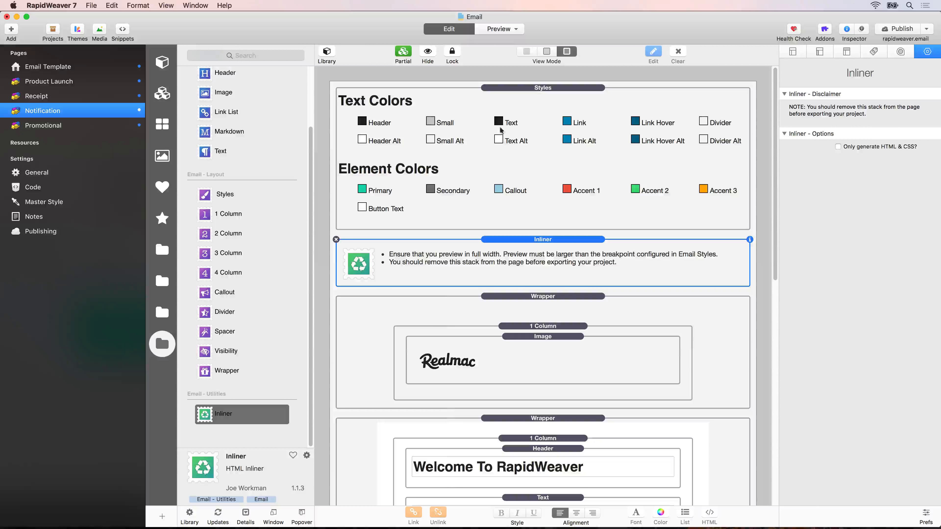
click(545, 93)
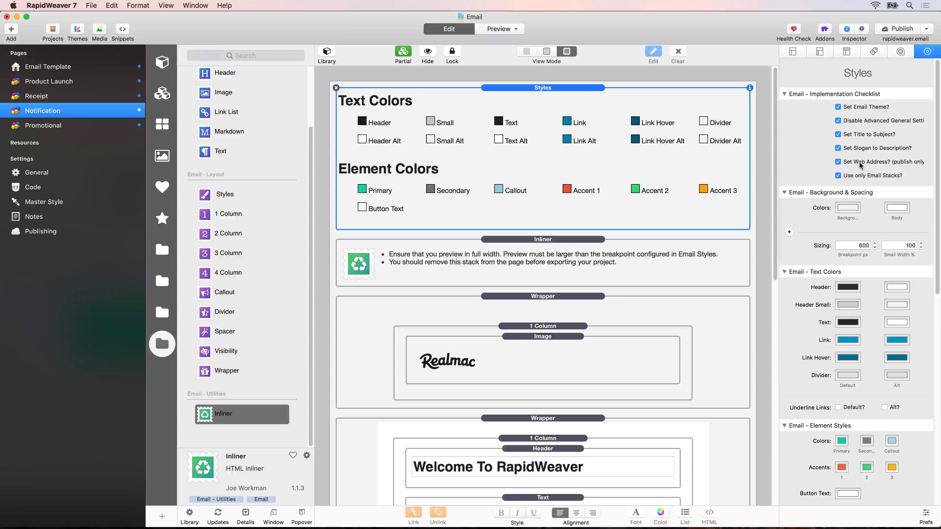
mouse_move(860, 164)
Compare the site's web address in the General settings with the selected publishing destination.
click(67, 172)
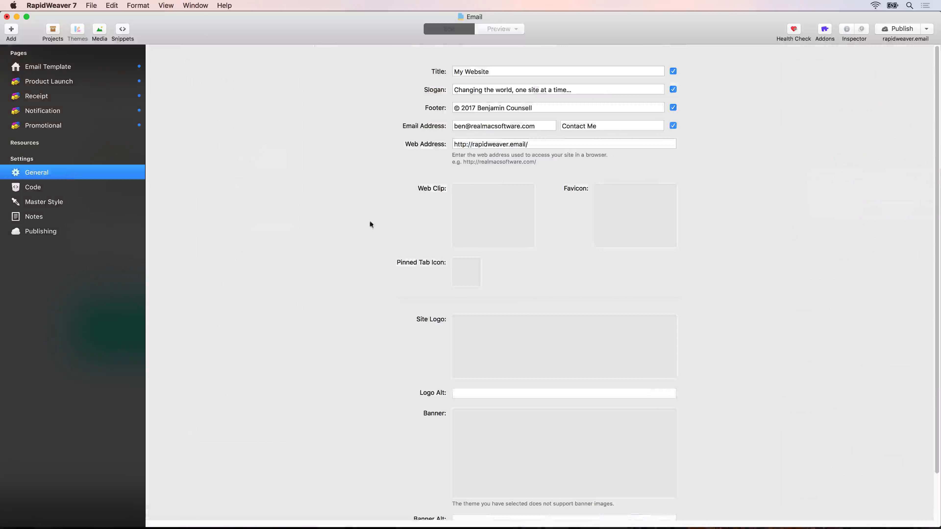
drag(472, 145, 533, 148)
click(533, 144)
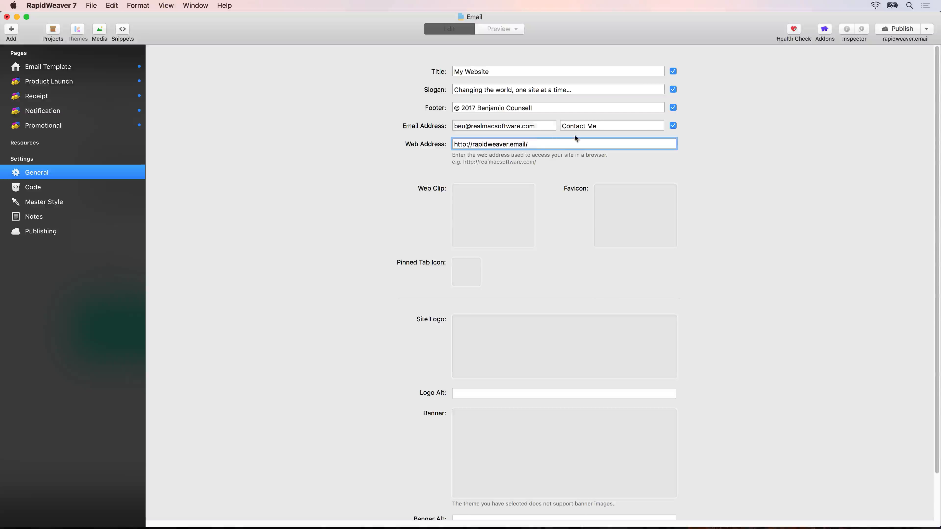
click(927, 30)
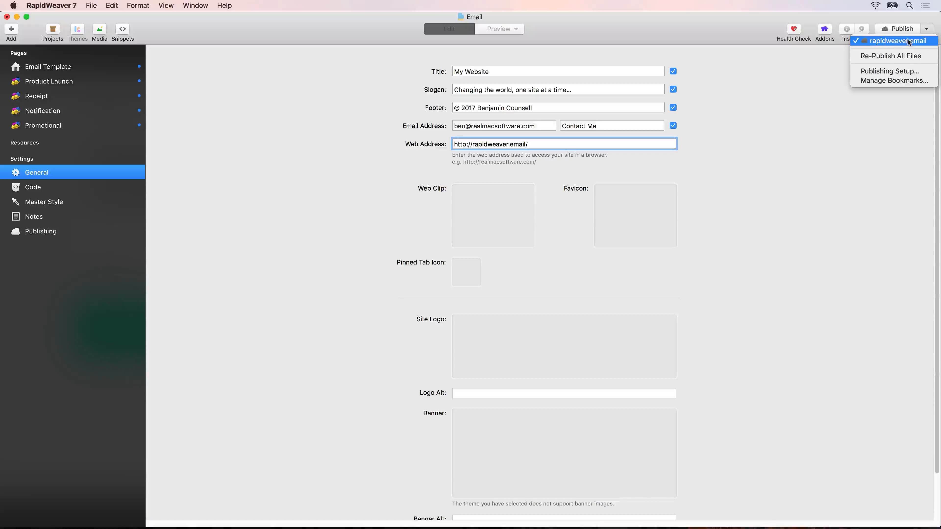
click(764, 76)
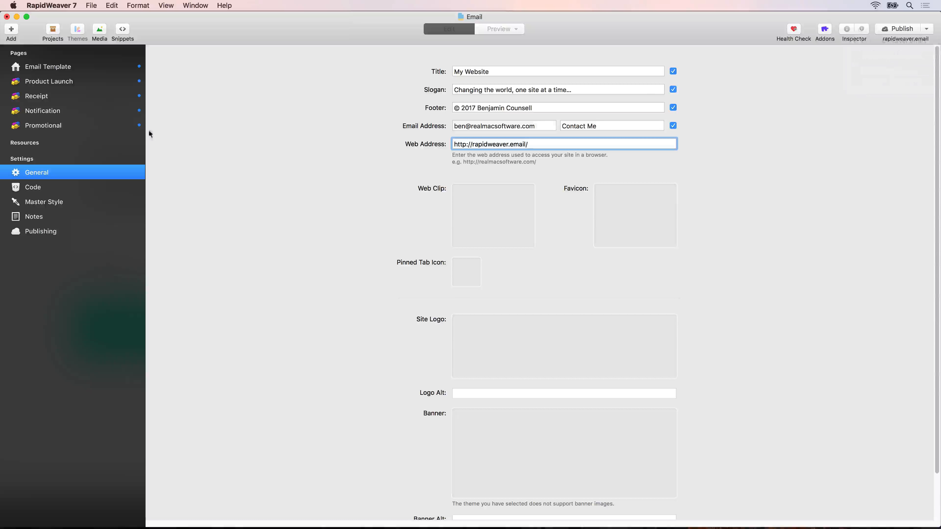
Return to the Notification page and publish the project to rapidweaver.email.
click(65, 111)
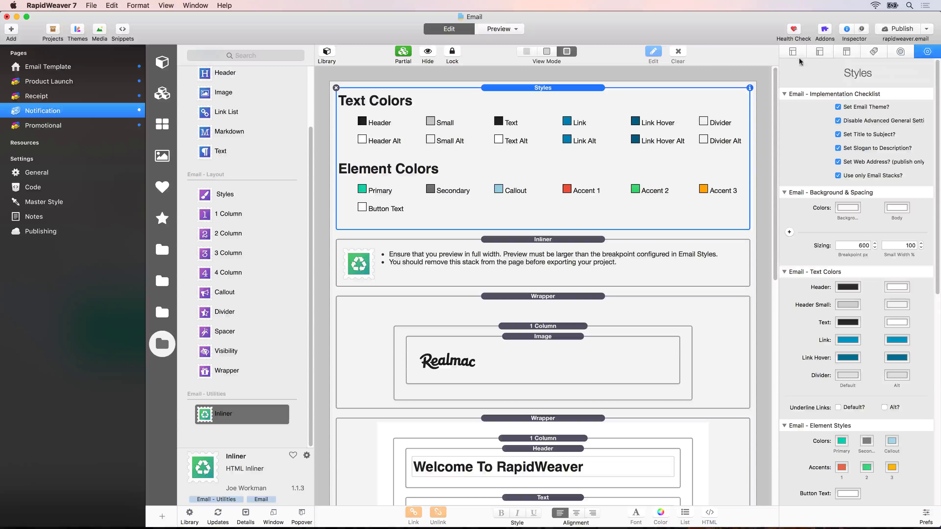
click(889, 29)
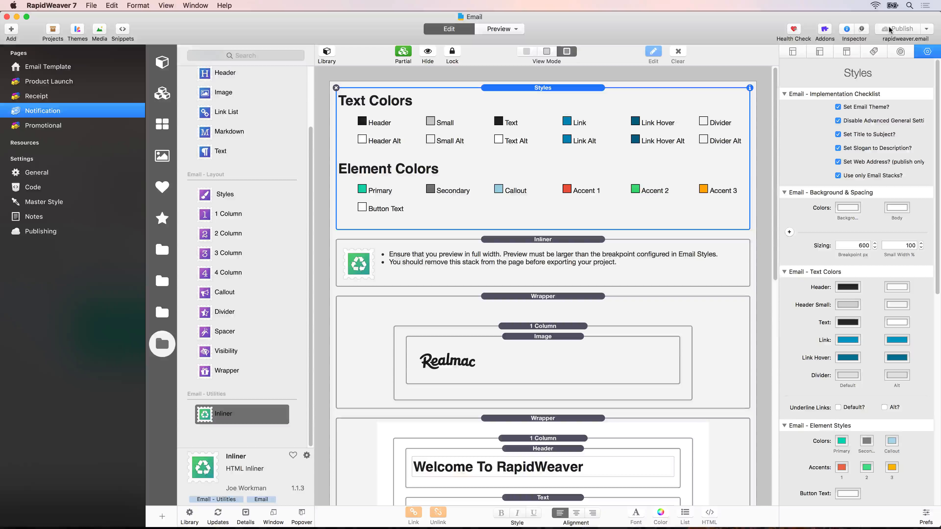
Preview the Notification page and copy its Inlined Email code to the clipboard.
click(499, 29)
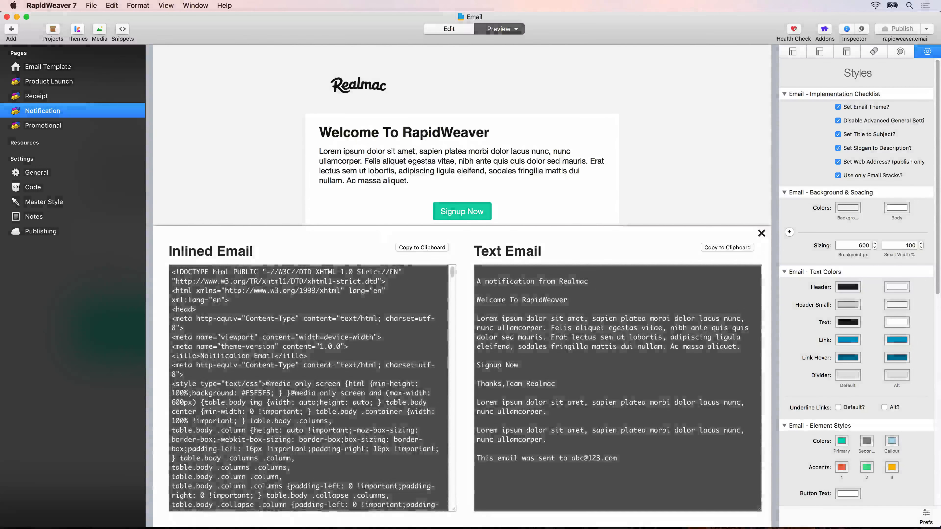
click(415, 248)
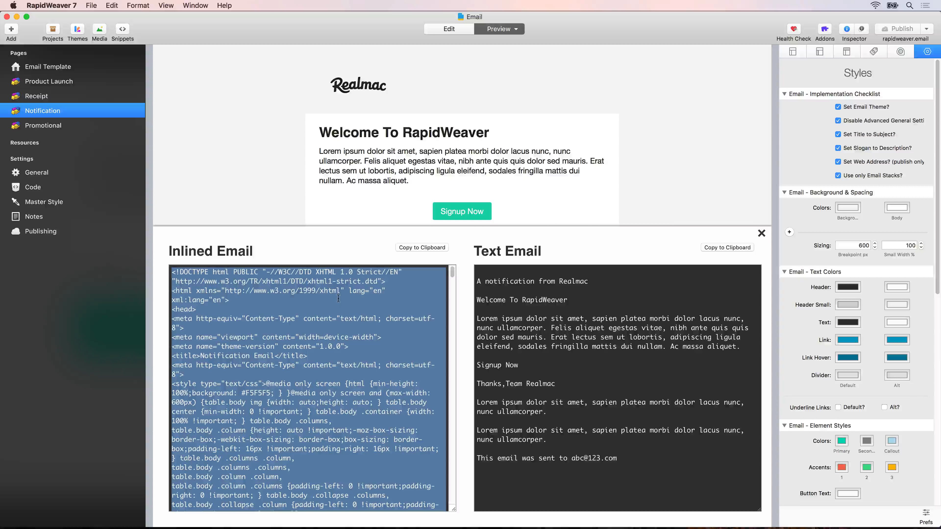
Switch to Safari, overwrite the whole MailChimp template code with the newly copied inlined code, and save the template.
key(super+Tab)
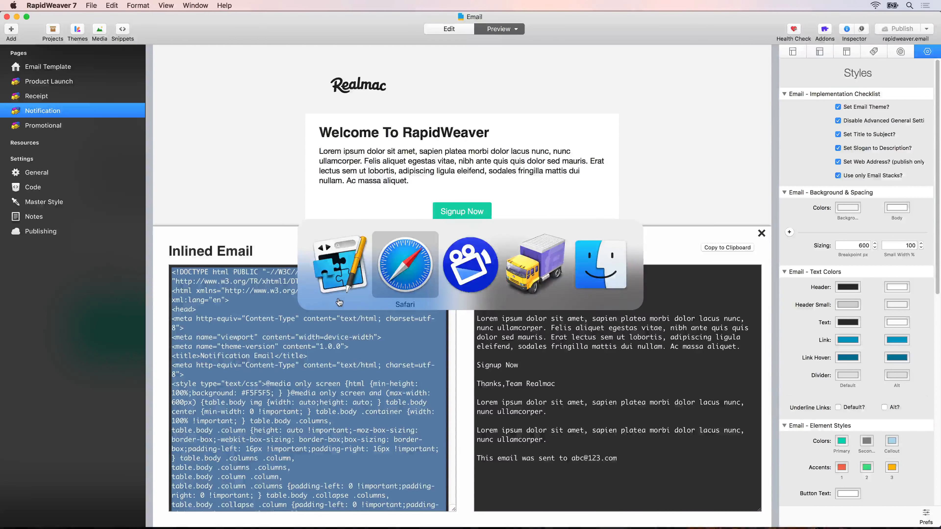
key(super+a)
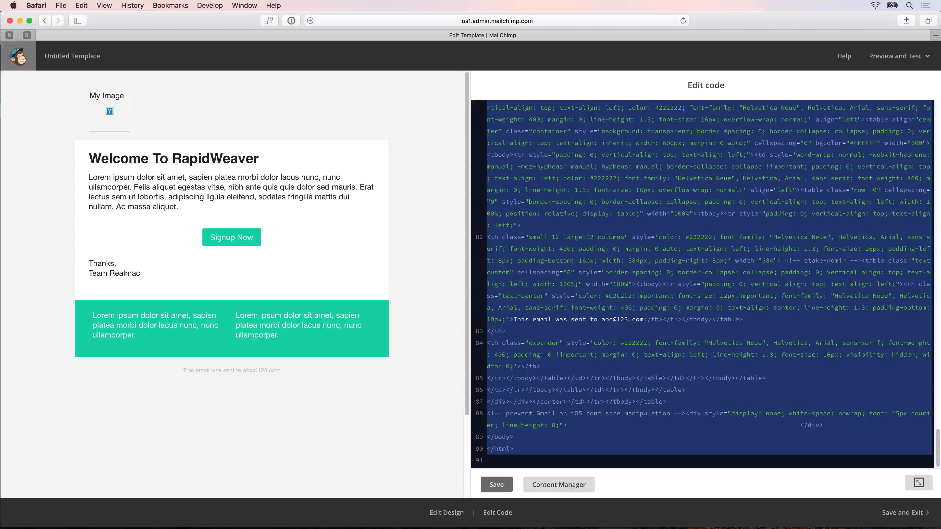
key(super+v)
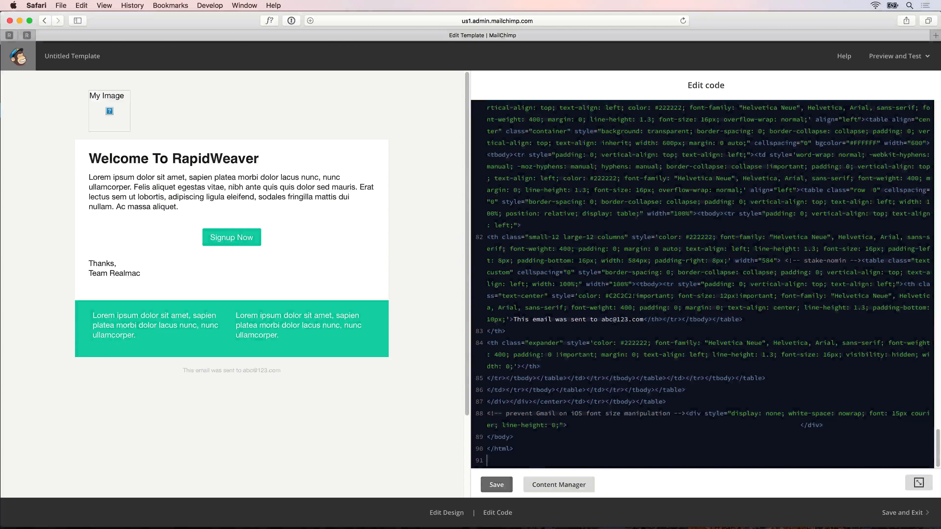
click(497, 485)
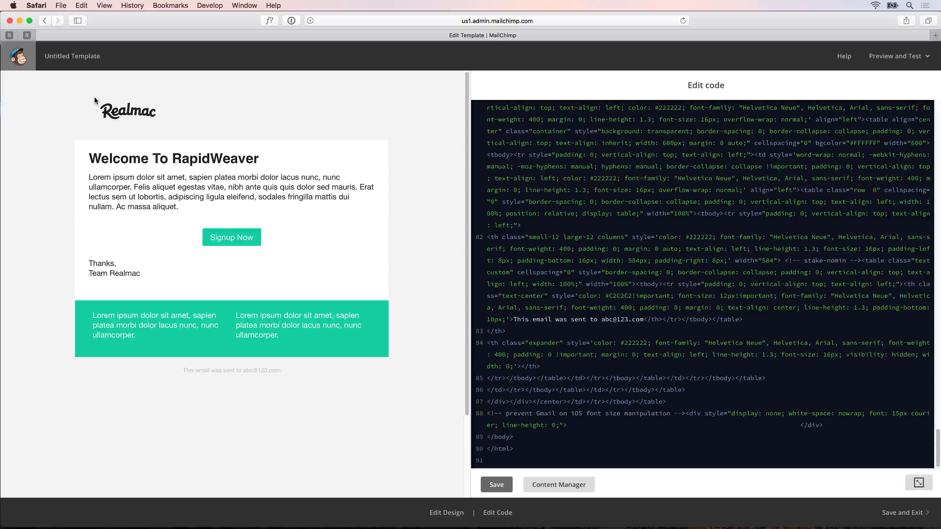
Copy the image address of the Realmac logo in the template preview.
right_click(136, 112)
click(174, 155)
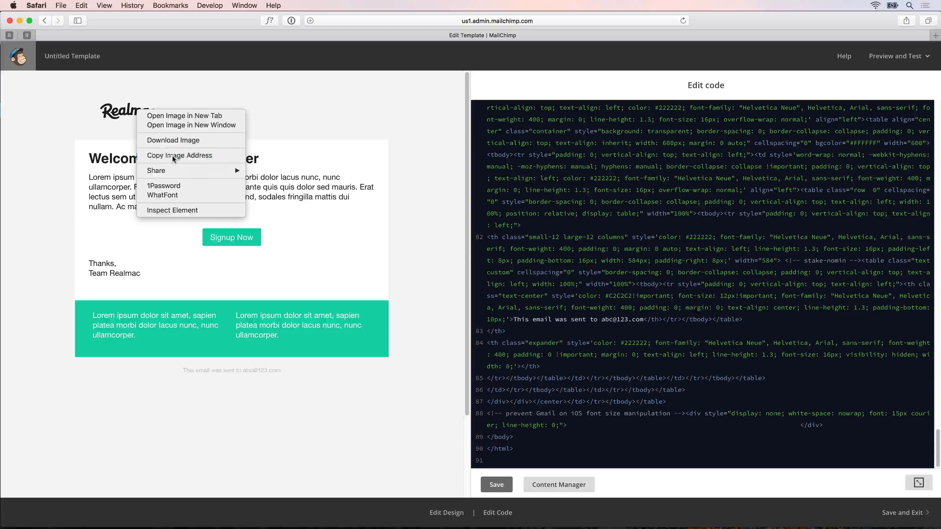
Open the copied logo address in a new browser tab, examine the image_7.png URL, and return to the template editor.
key(super+t)
key(super+v)
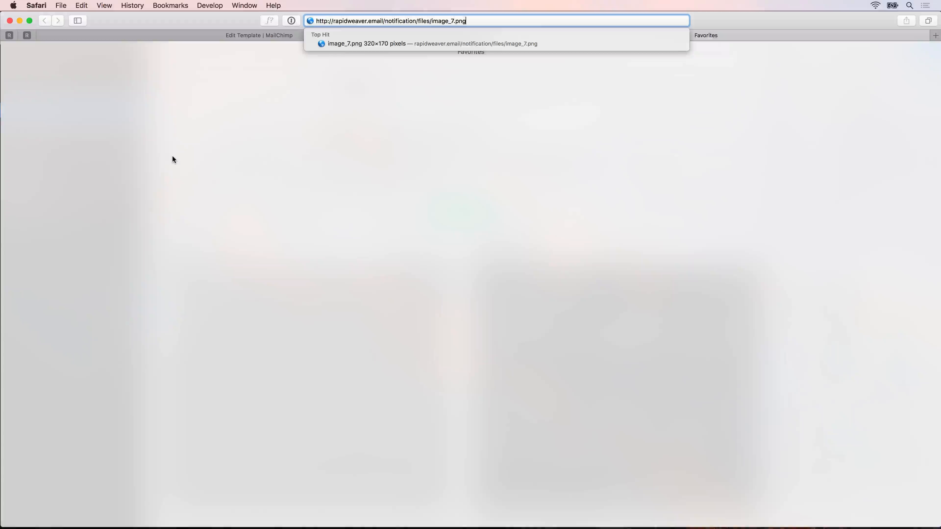
key(Return)
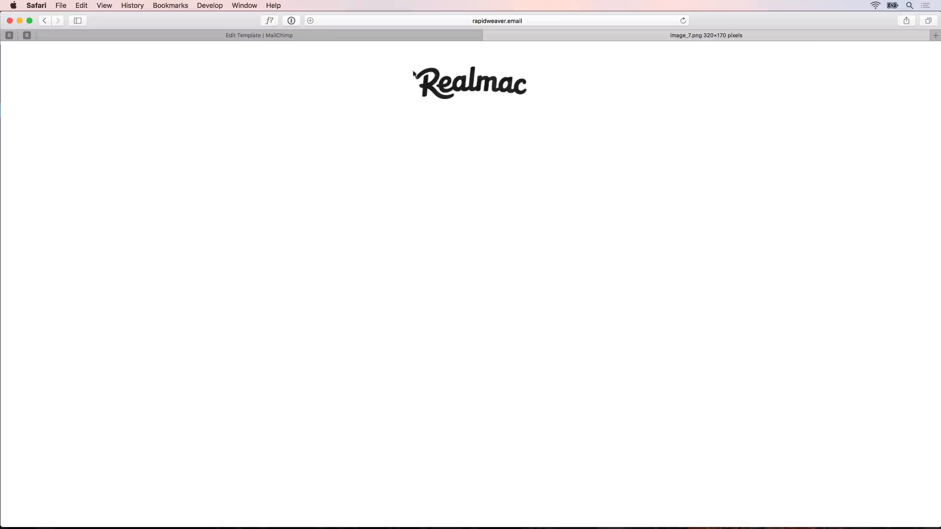
click(483, 20)
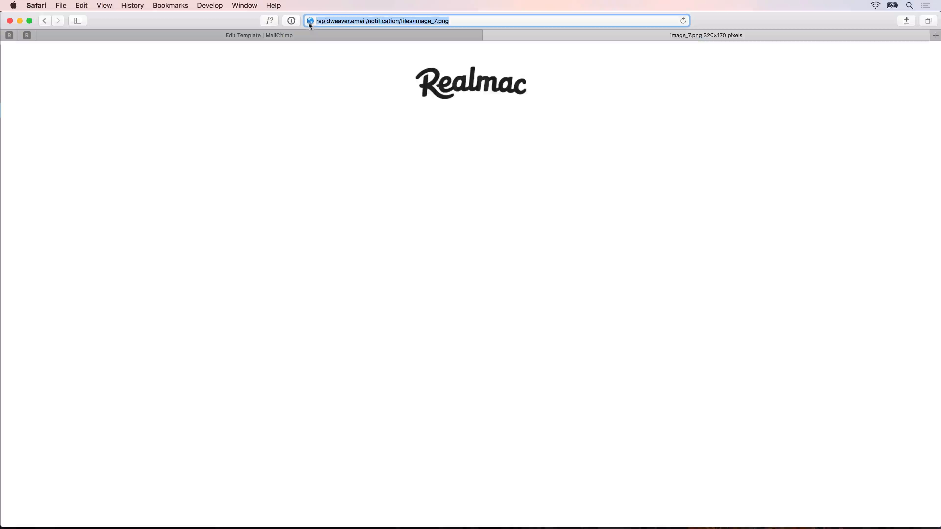
click(319, 20)
drag(319, 21, 450, 22)
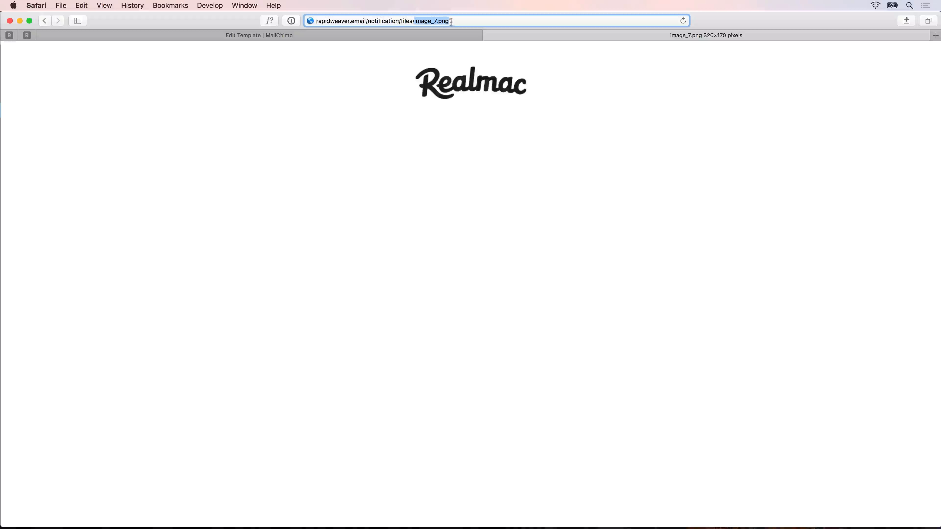
click(467, 84)
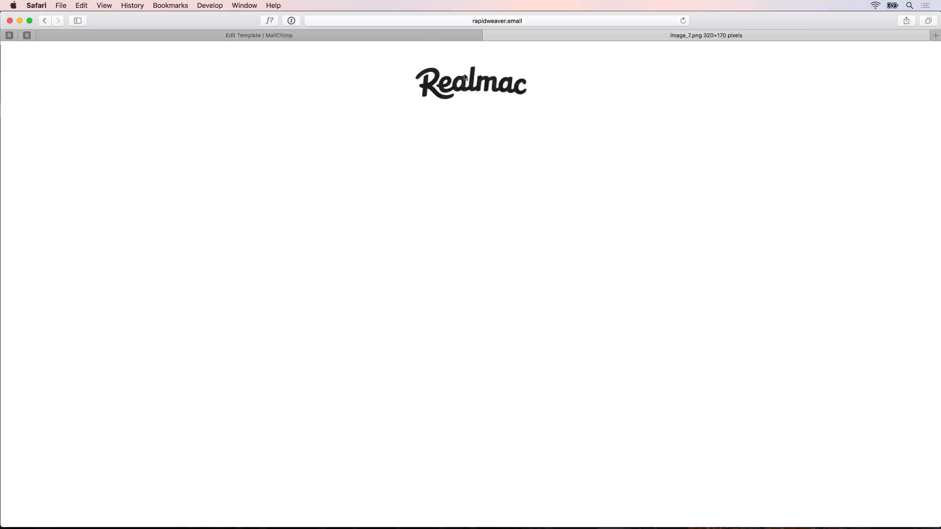
click(420, 35)
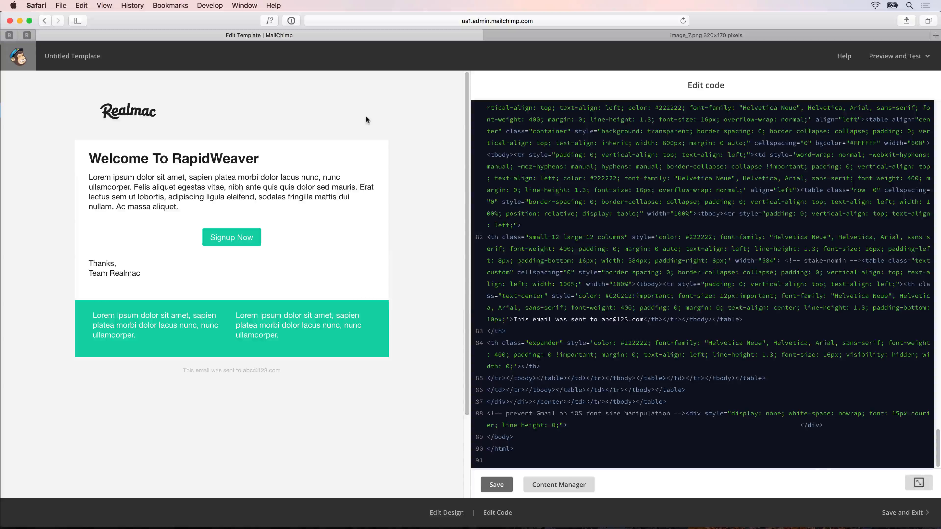
key(super+Tab)
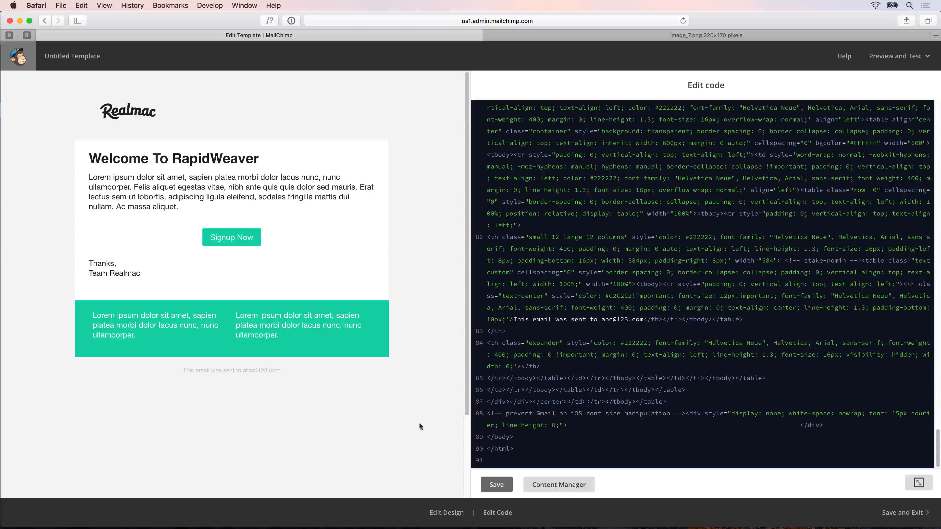
Save the custom-coded template under the name Notification and exit the template editor.
click(899, 515)
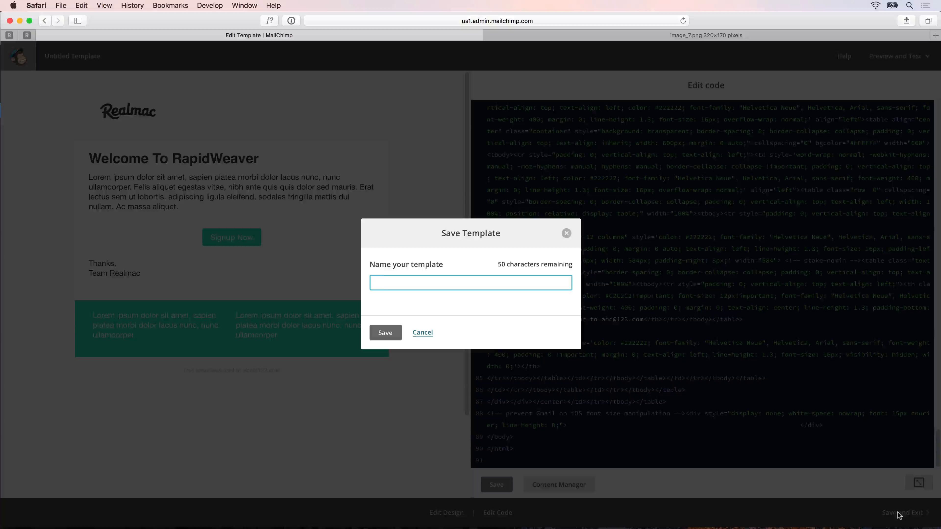
text(Notidi)
key(BackSpace)
key(BackSpace)
text(fication)
click(388, 336)
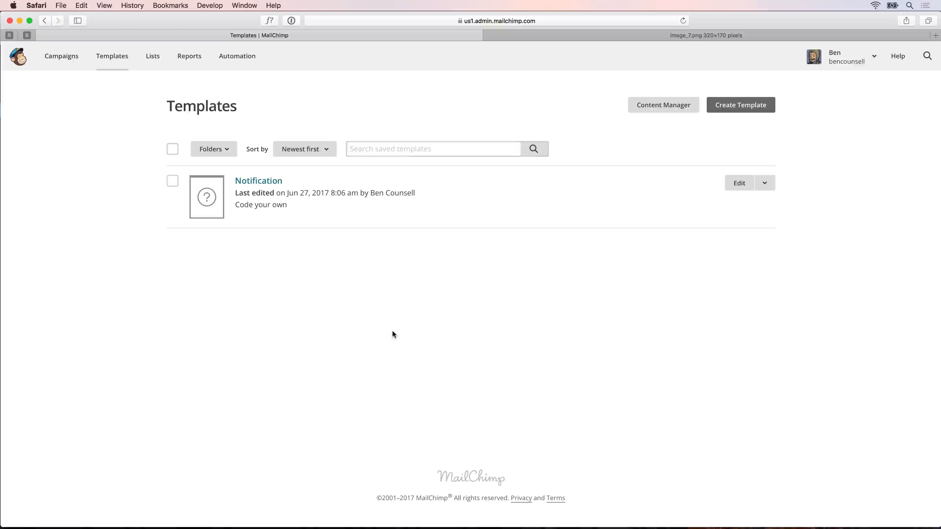
Create a regular email campaign named Notification Test and begin building it.
click(68, 58)
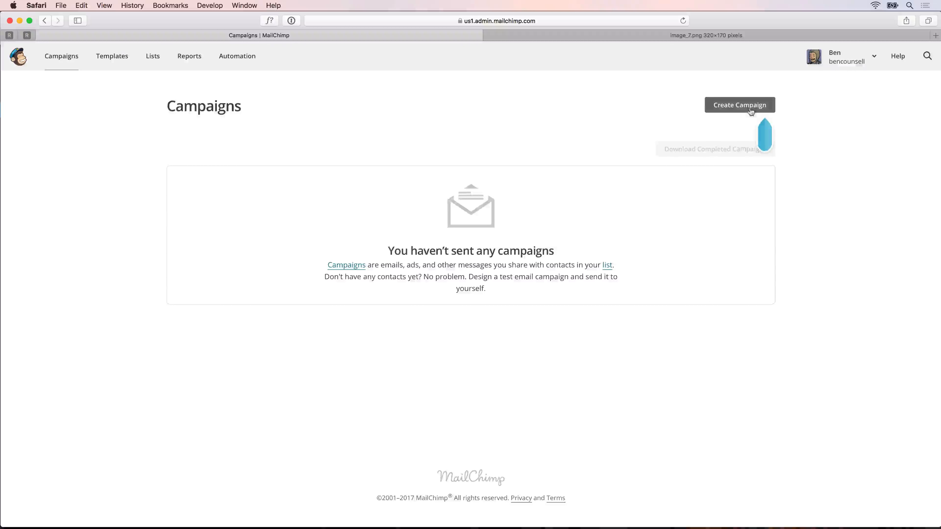
click(739, 105)
click(430, 352)
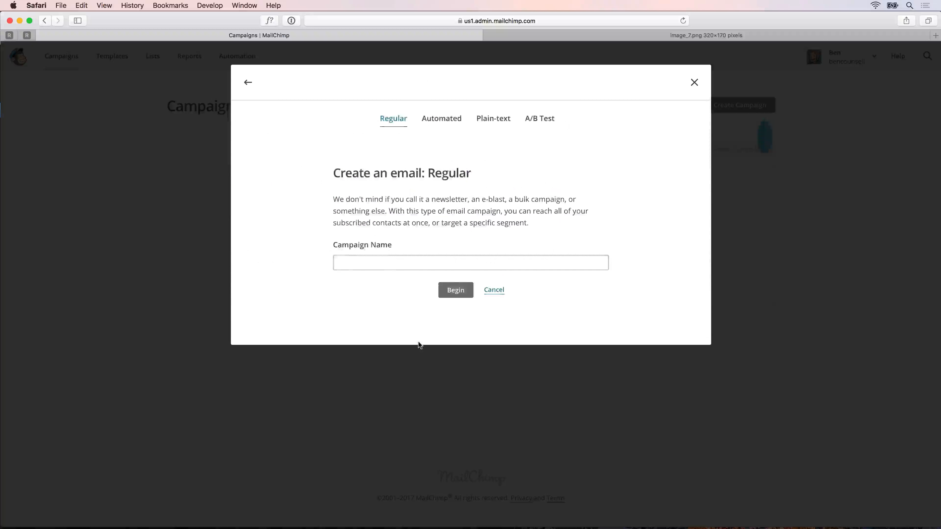
click(408, 262)
text(No)
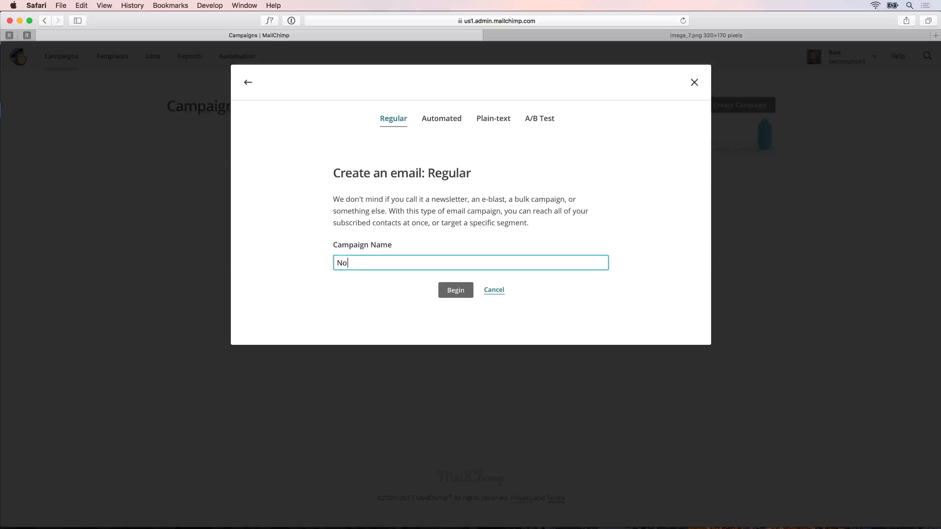
text(tification Test)
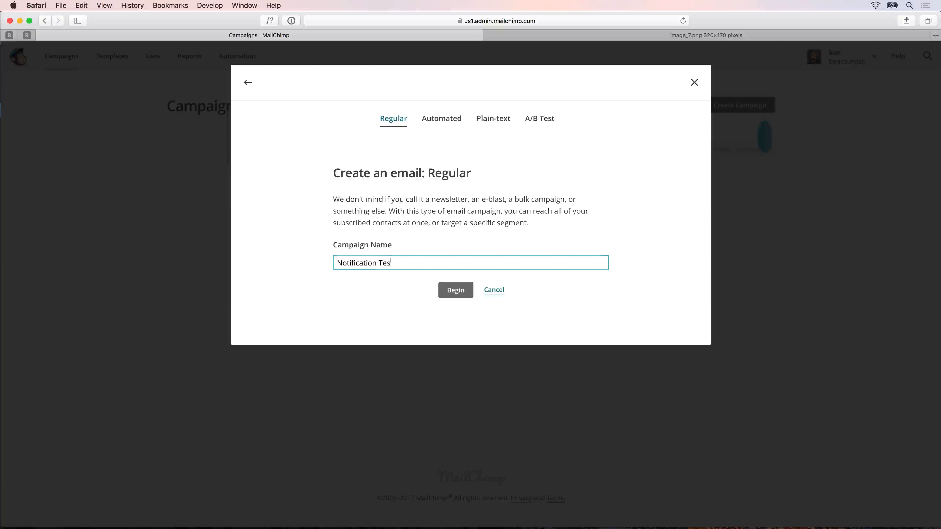
click(448, 296)
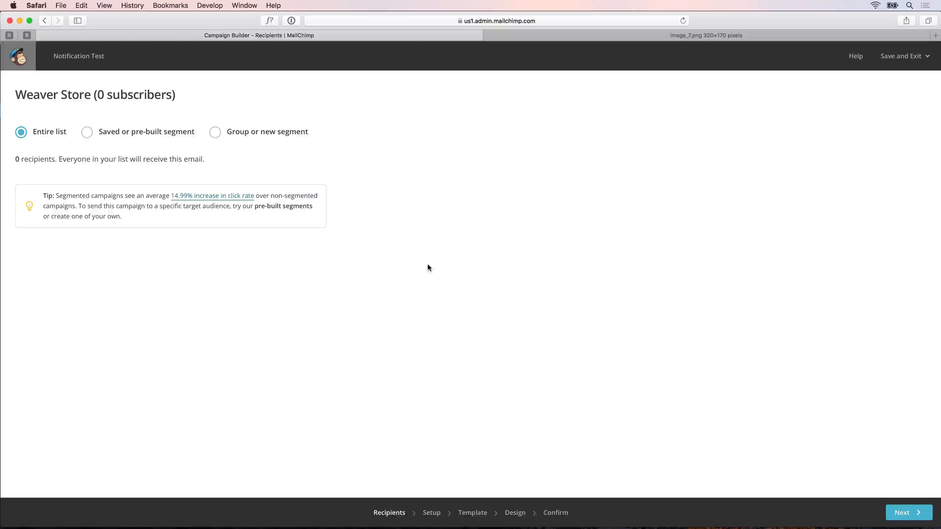
Accept the entire Weaver Store list as recipients, set the email subject to Notification Test, and continue to template selection.
click(902, 511)
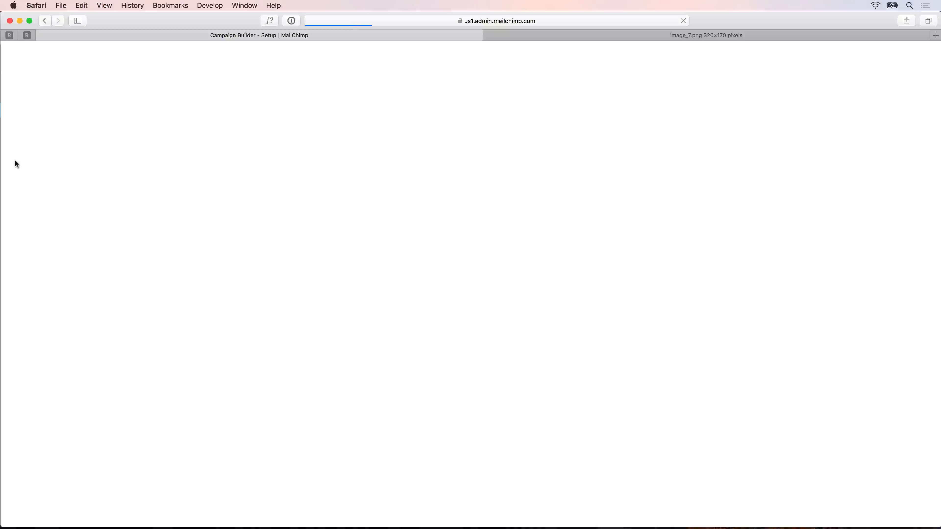
click(41, 208)
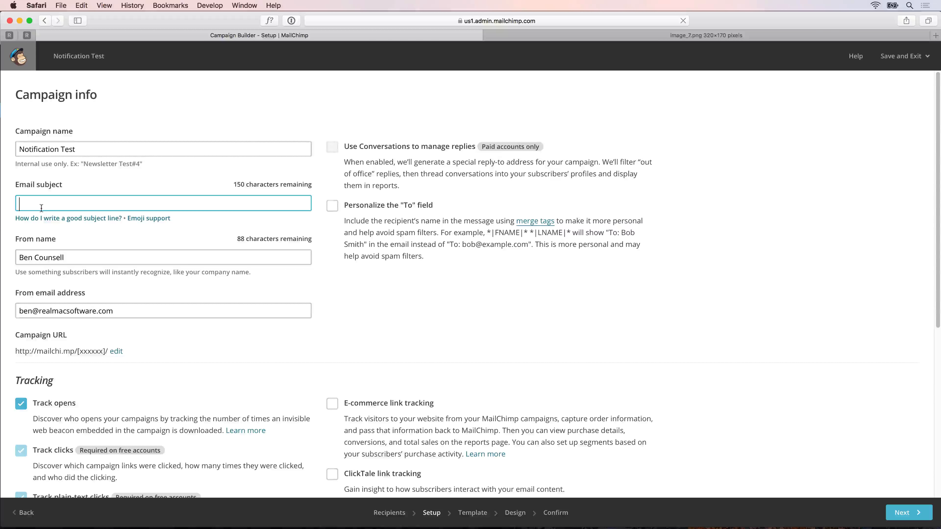
text(No)
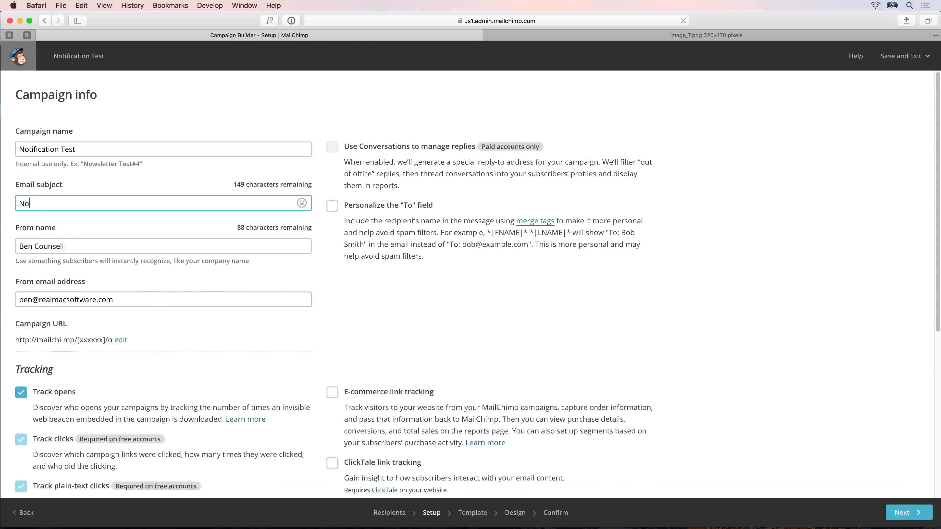
text(tification Test)
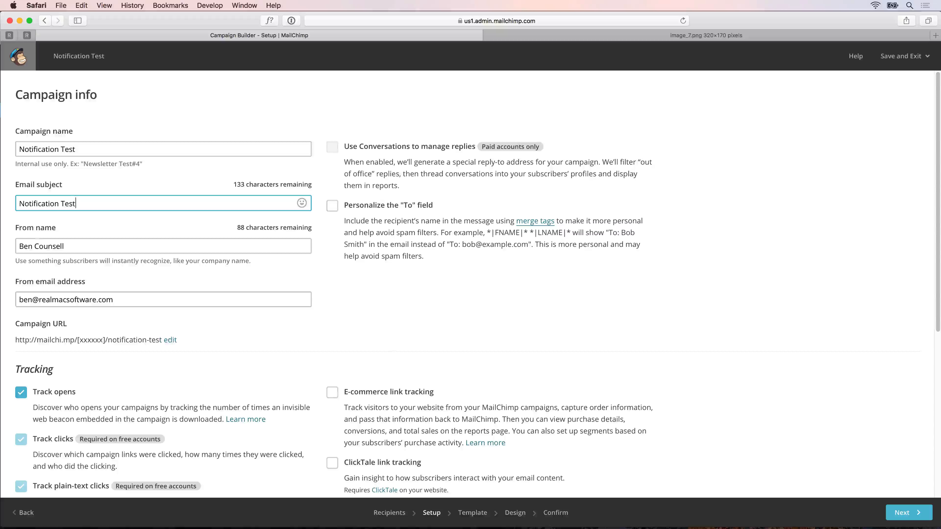
click(917, 515)
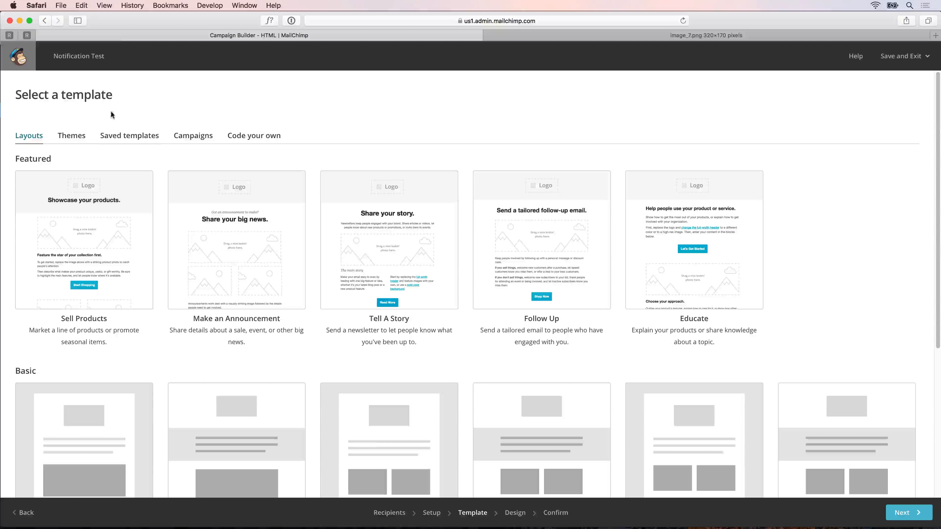
Apply the saved Notification template to the campaign and proceed from the design to the confirmation stage.
click(134, 140)
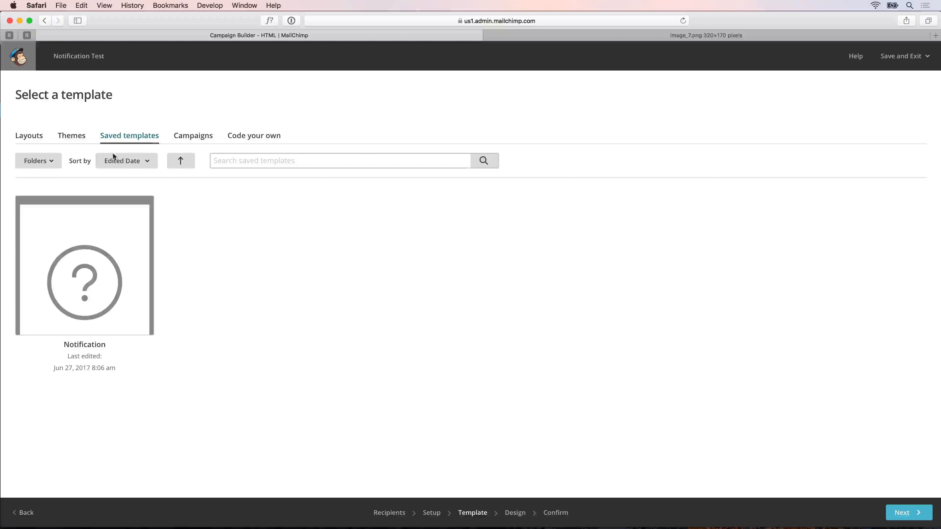
drag(62, 342, 106, 346)
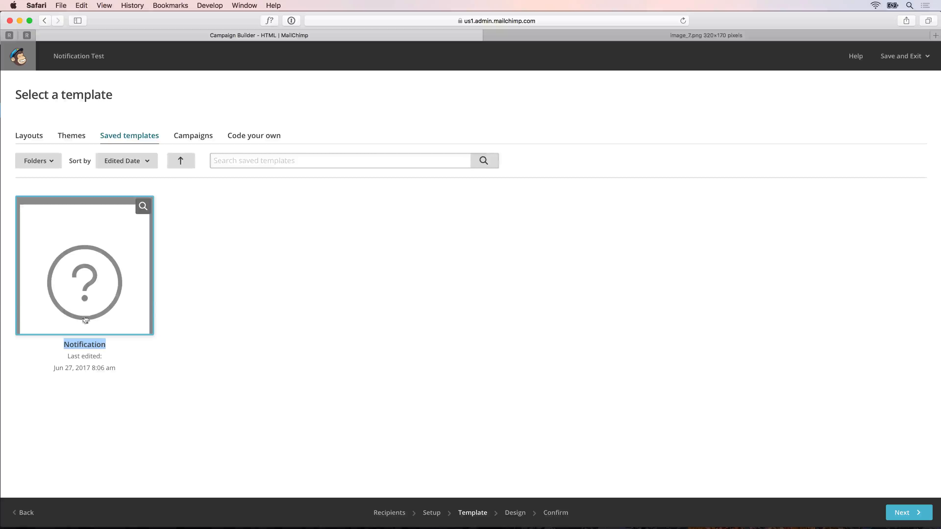
click(85, 294)
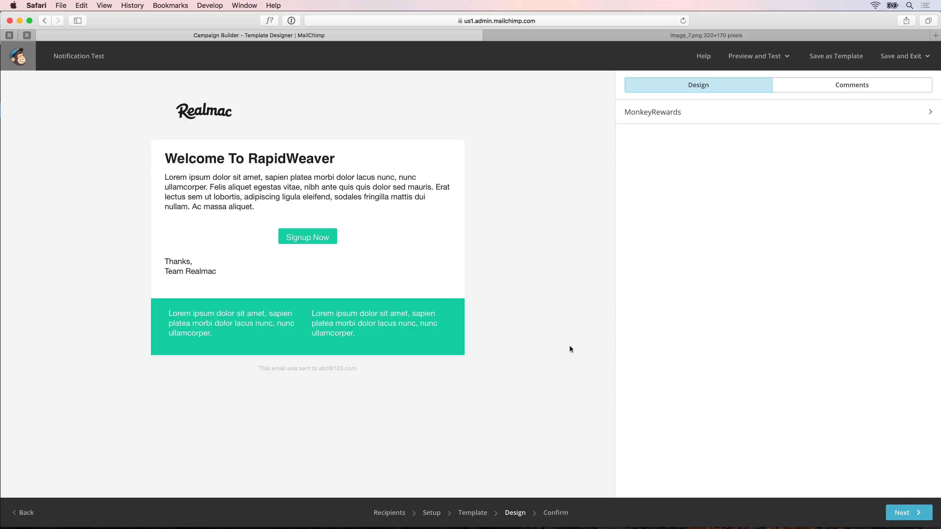
click(907, 516)
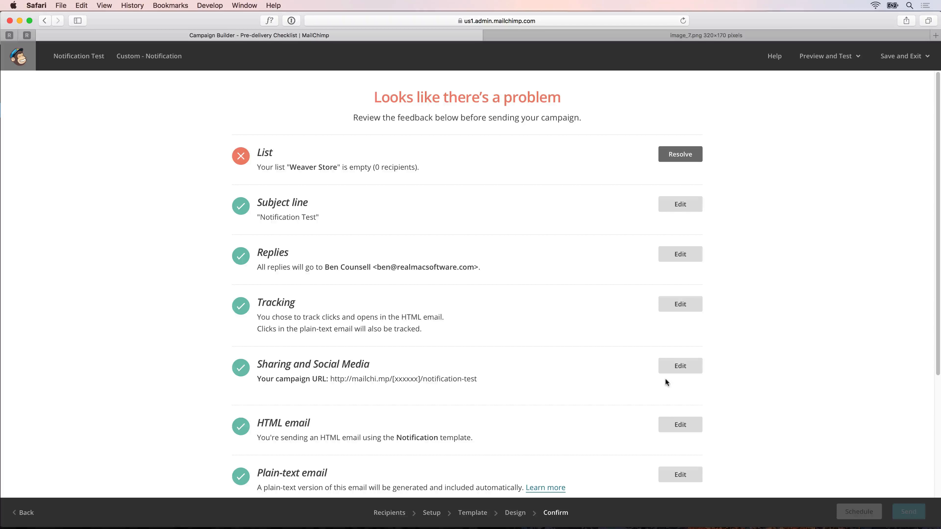
Examine the pre-delivery checklist, focusing on the List item and the automatically included footer with its required unsubscribe link and REWARDS merge tag.
scroll(573, 283, down, 1)
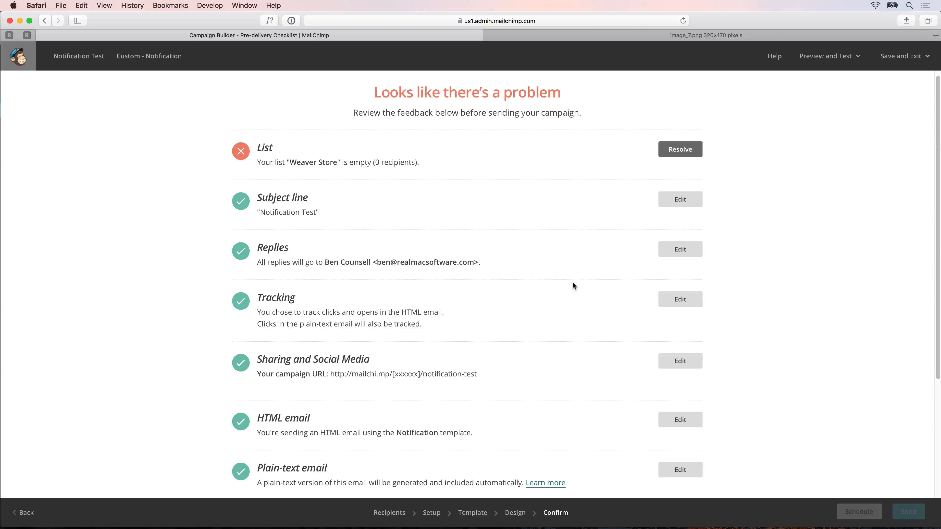
scroll(573, 283, up, 1)
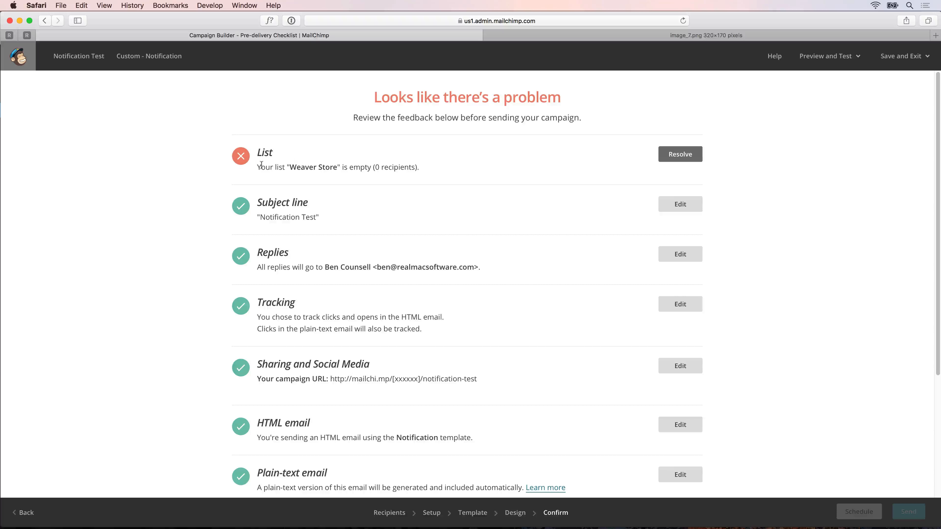
drag(261, 164, 441, 171)
drag(382, 167, 405, 168)
scroll(259, 175, down, 5)
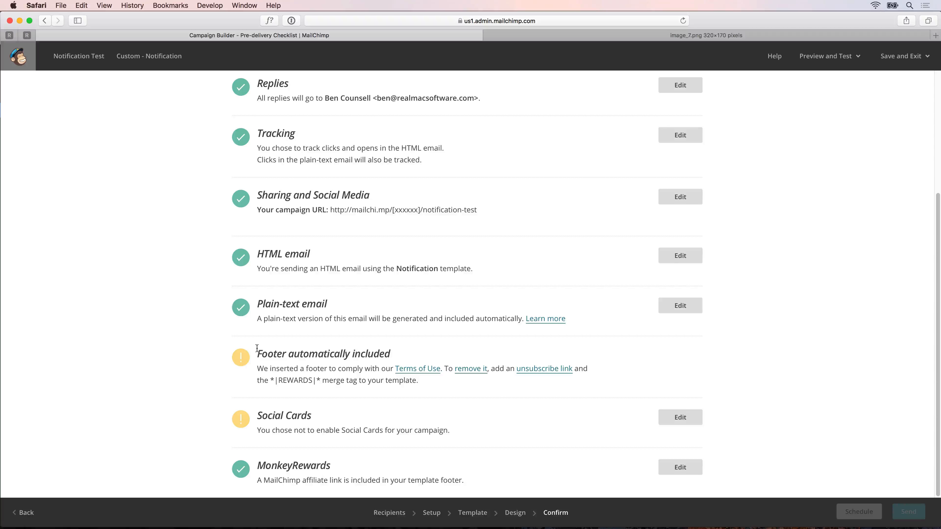
drag(257, 352, 402, 352)
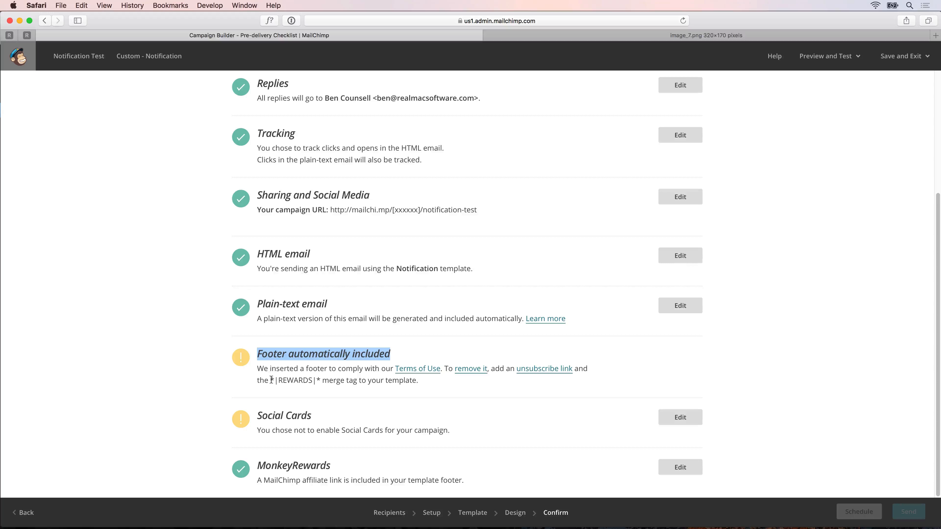
drag(272, 379, 319, 383)
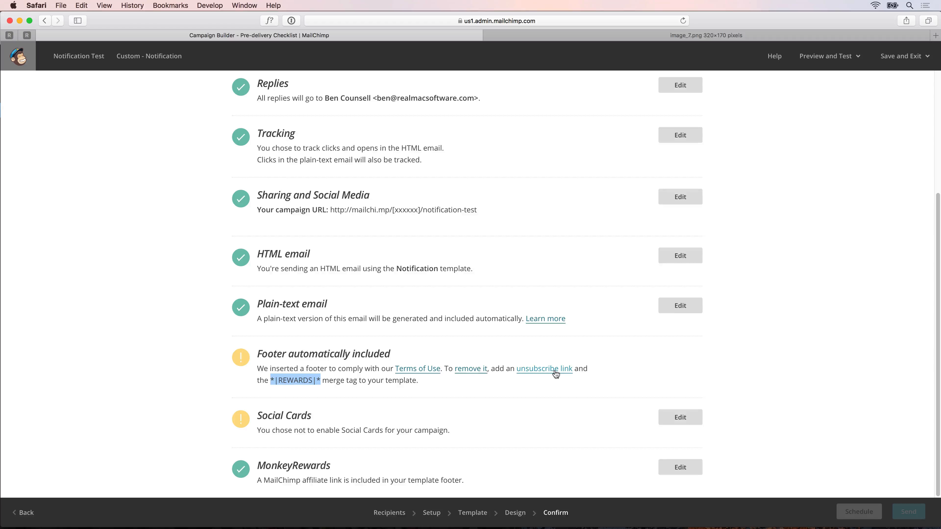
scroll(556, 373, up, 5)
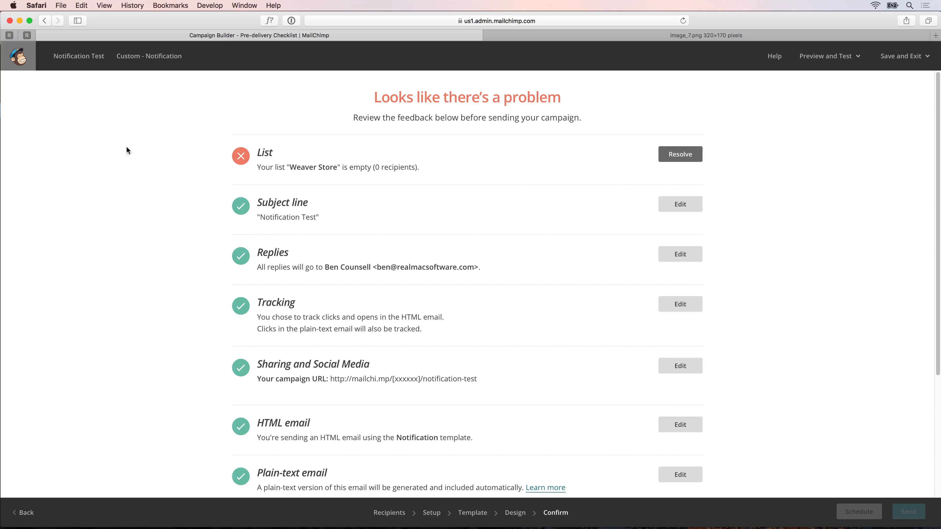
Leave the campaign for the Templates page, start a new template, and show the Code your own starting points.
click(16, 56)
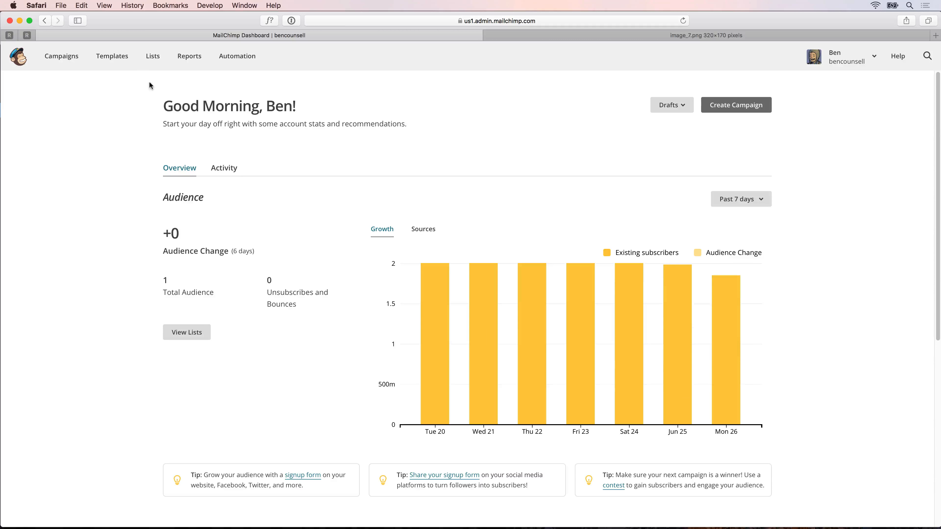
click(108, 55)
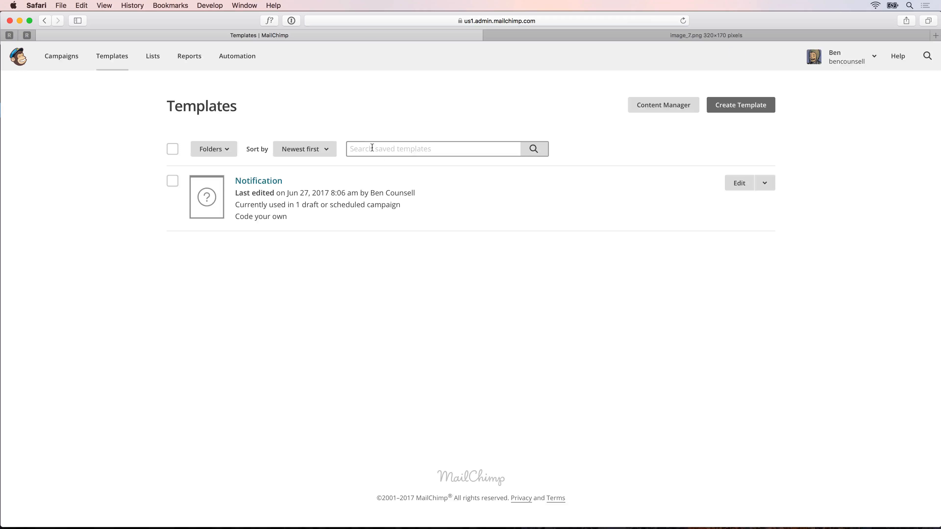
click(722, 109)
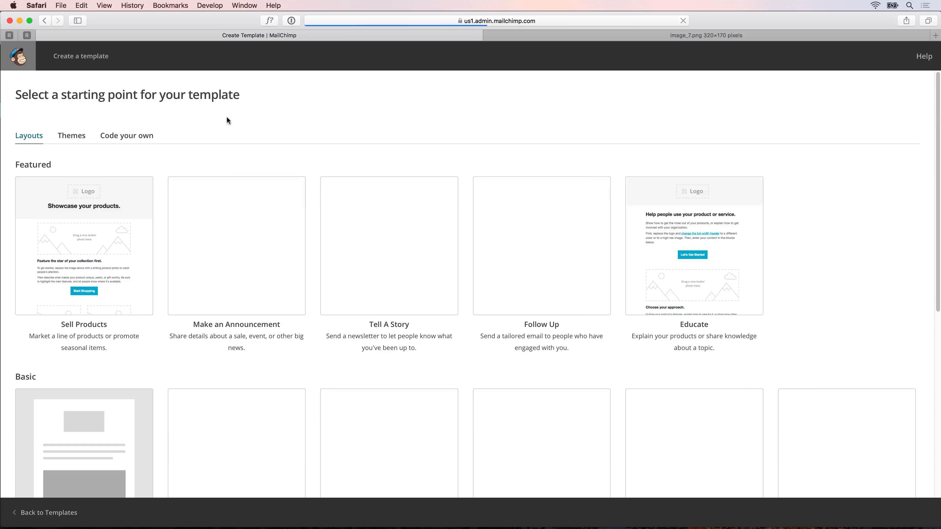
click(143, 135)
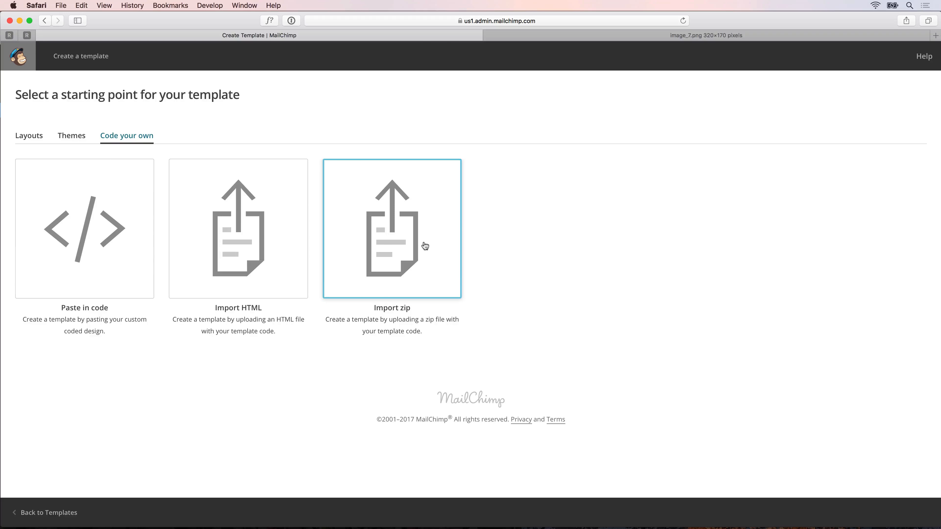